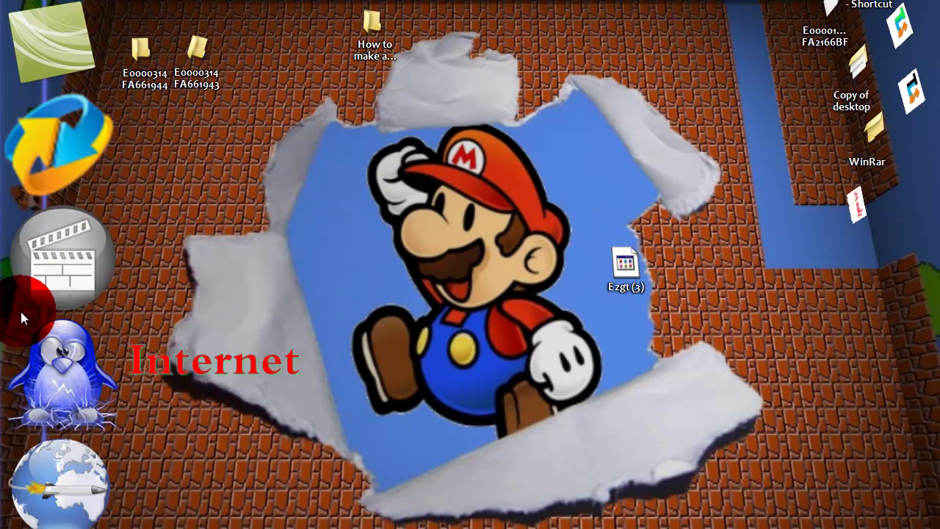
Open the CNET Downloads site in the web browser and search it for "winrar"
{"action": "left_click", "coordinate": [36, 321]}
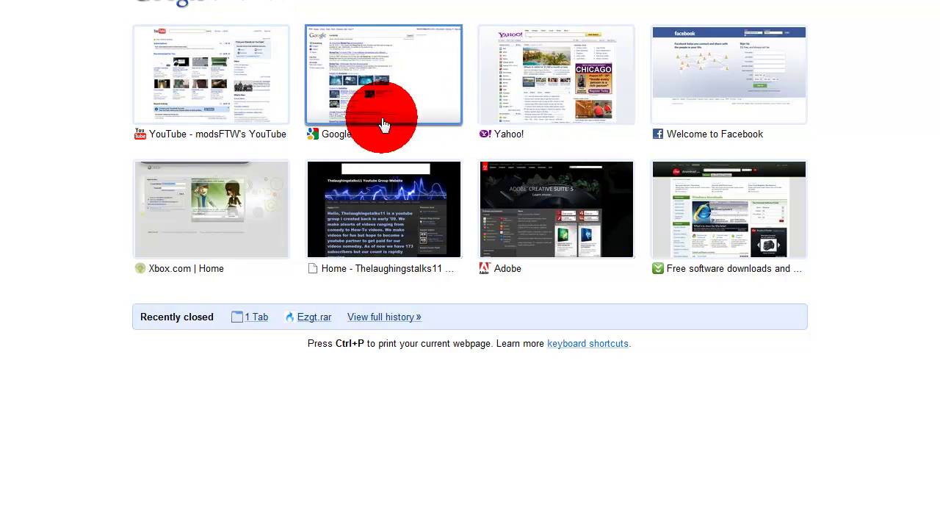
{"action": "left_click", "coordinate": [494, 228]}
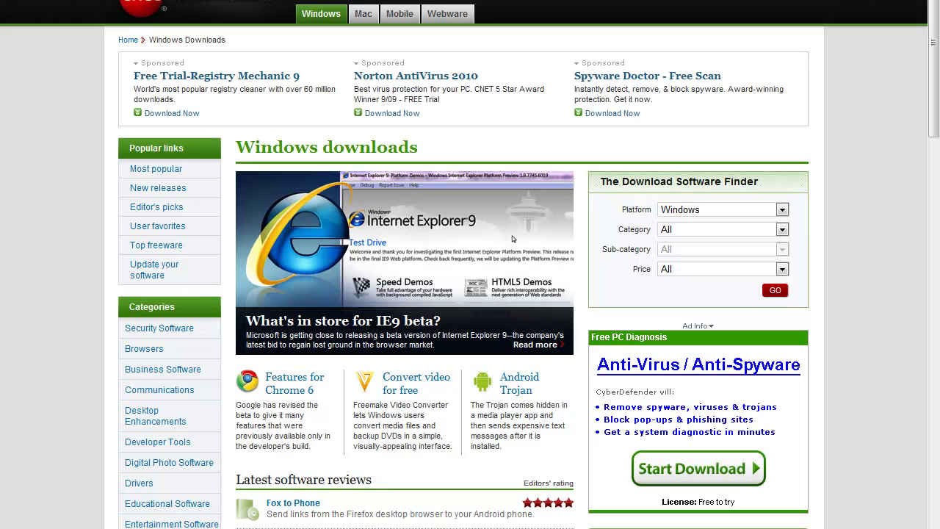
{"action": "left_click", "coordinate": [72, 46]}
{"action": "left_click", "coordinate": [140, 124]}
{"action": "type", "text": "winrar"}
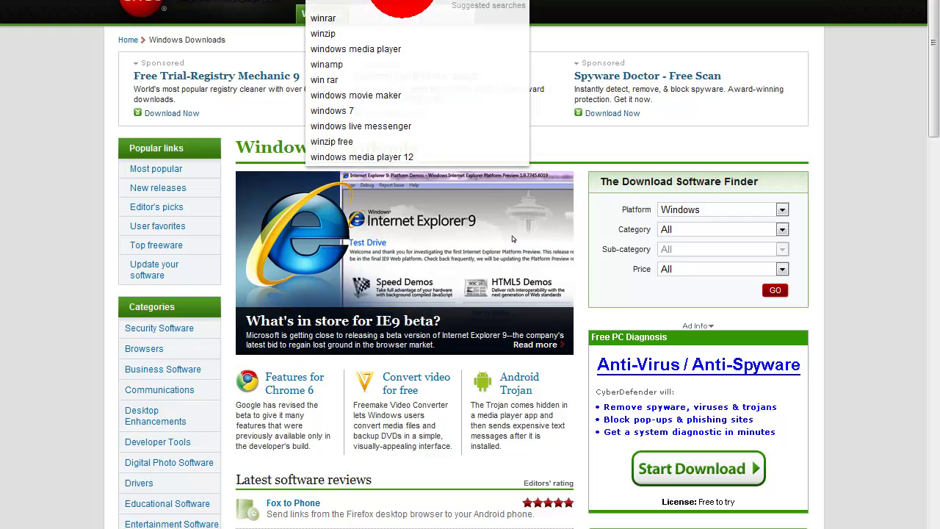
{"action": "left_click", "coordinate": [473, 18]}
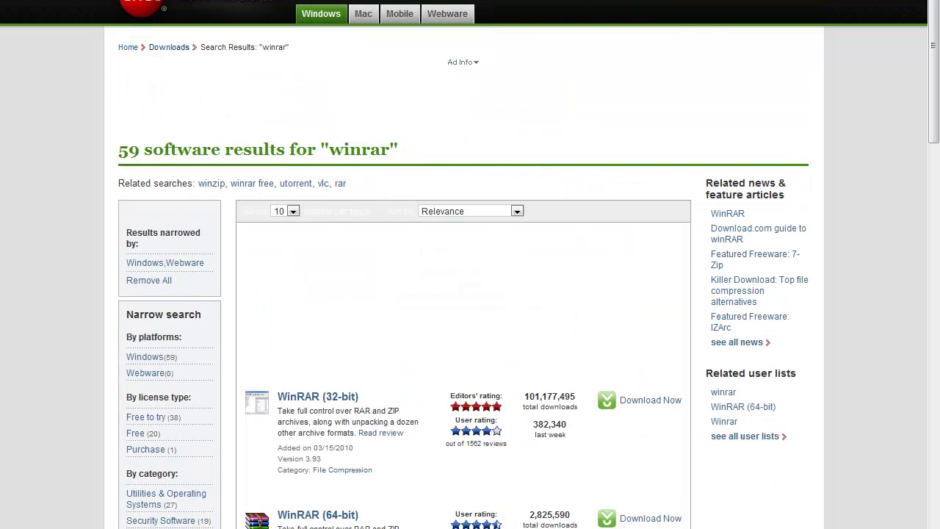
Open the WinRAR (32-bit) product page from the search results
{"action": "scroll", "coordinate": [26, 307], "scroll_direction": "down", "scroll_amount": 3}
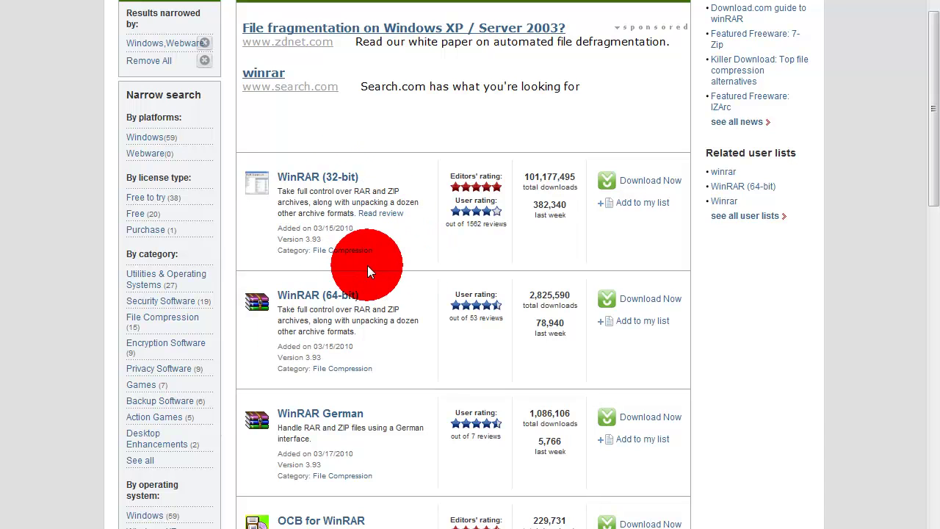
{"action": "left_click_drag", "start_coordinate": [344, 318], "coordinate": [415, 320]}
{"action": "left_click", "coordinate": [402, 339]}
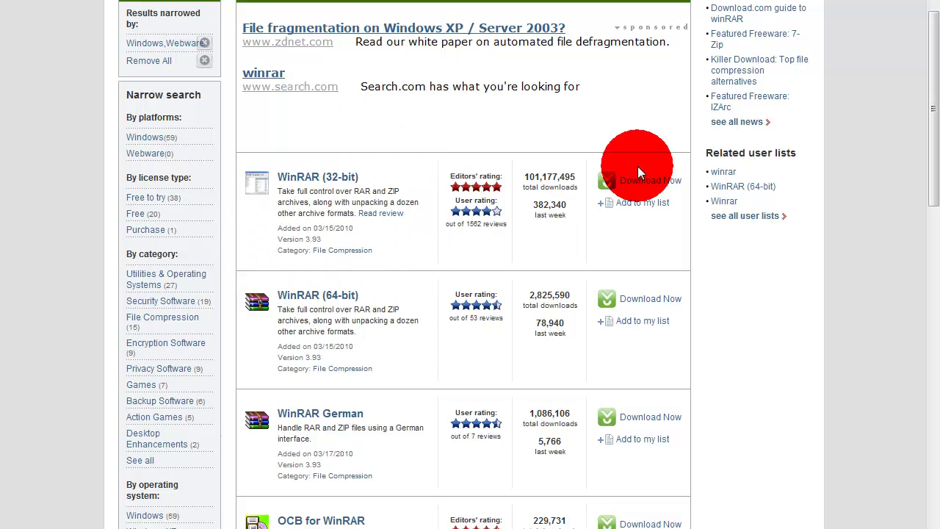
{"action": "left_click", "coordinate": [335, 183]}
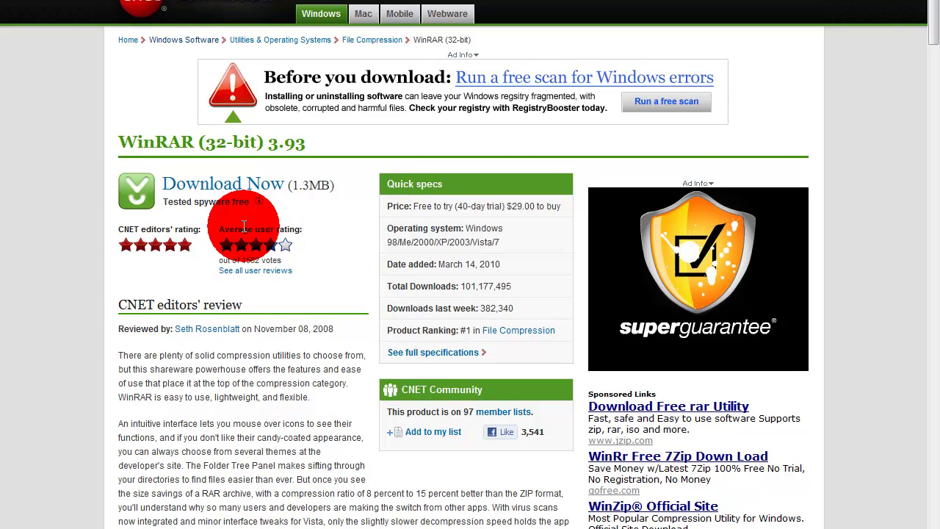
Look up the site's software policies behind the "Tested spyware free" label and close the browser
{"action": "left_click_drag", "start_coordinate": [158, 200], "coordinate": [239, 206]}
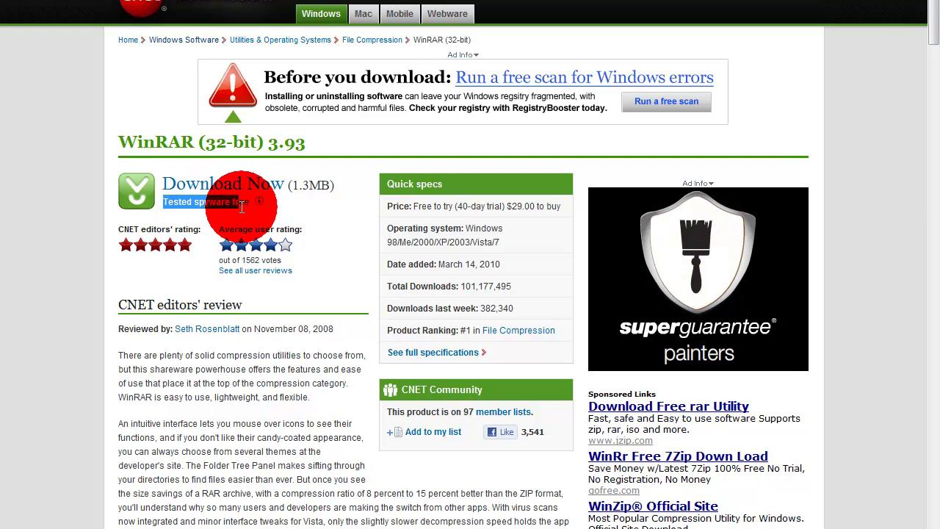
{"action": "left_click", "coordinate": [266, 211]}
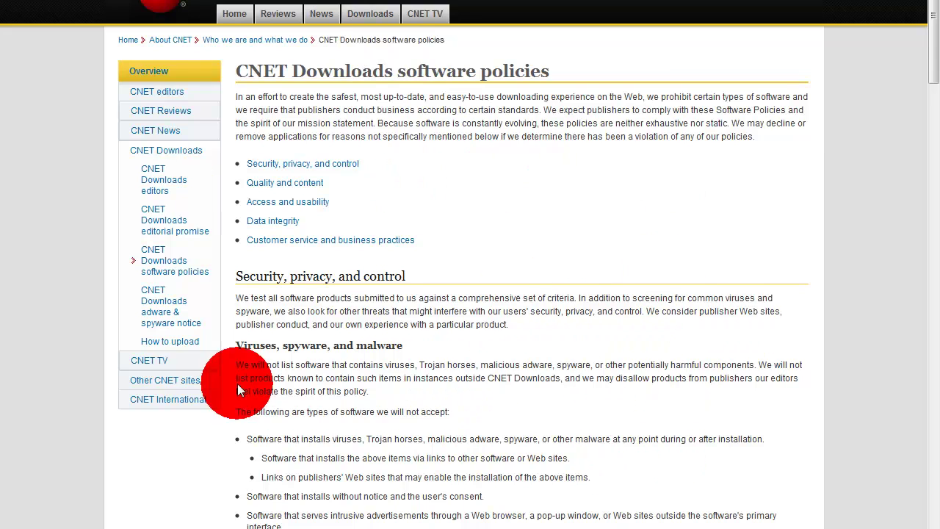
{"action": "scroll", "coordinate": [266, 405], "scroll_direction": "down", "scroll_amount": 3}
{"action": "scroll", "coordinate": [271, 405], "scroll_direction": "up", "scroll_amount": 3}
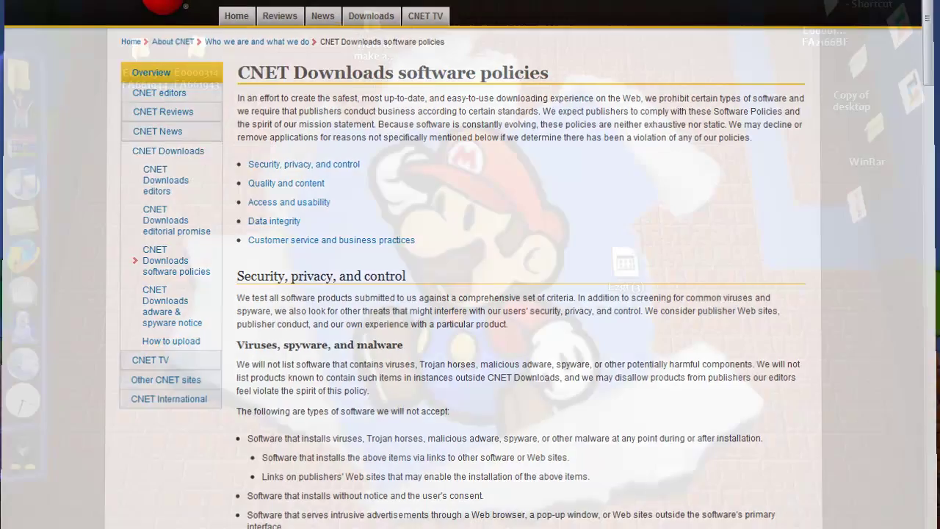
{"action": "left_click", "coordinate": [517, 100]}
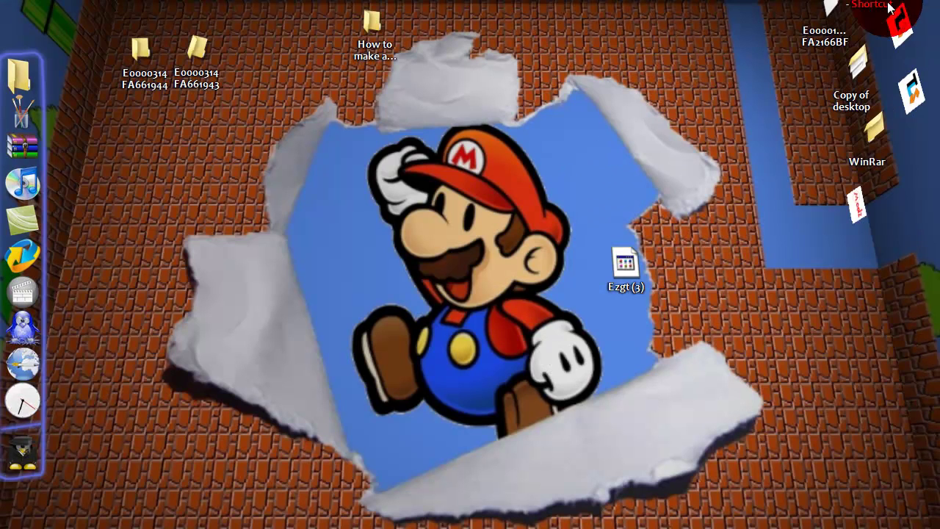
{"action": "left_click", "coordinate": [626, 266]}
{"action": "left_click_drag", "start_coordinate": [628, 265], "coordinate": [395, 246]}
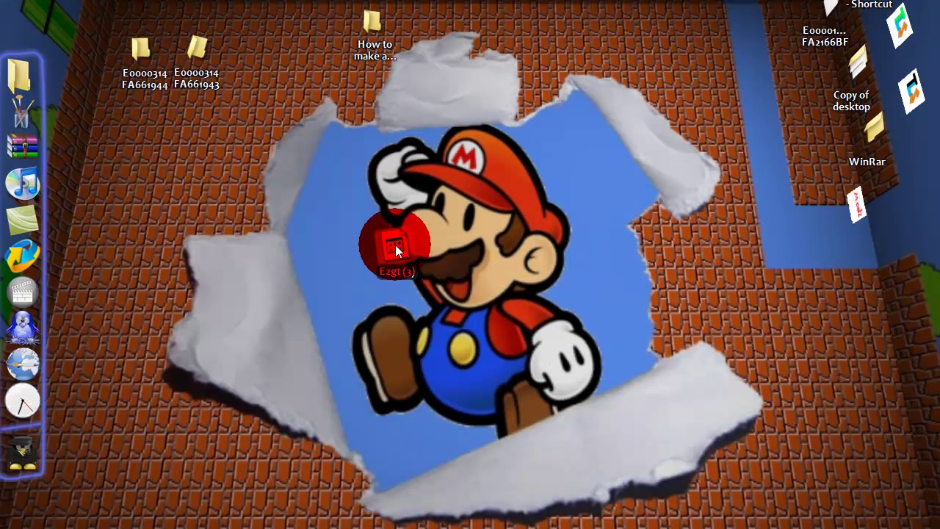
{"action": "left_click", "coordinate": [460, 209]}
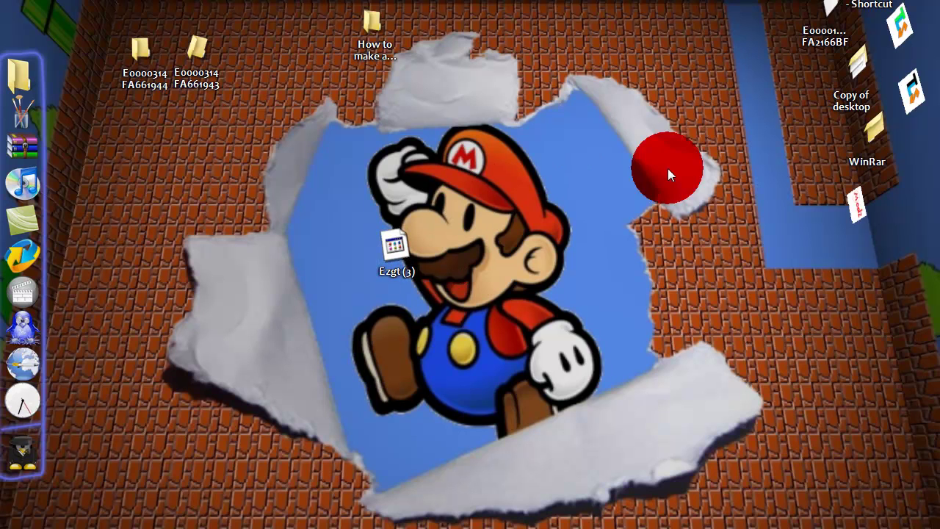
{"action": "left_click", "coordinate": [490, 245]}
{"action": "left_click_drag", "start_coordinate": [474, 378], "coordinate": [455, 367]}
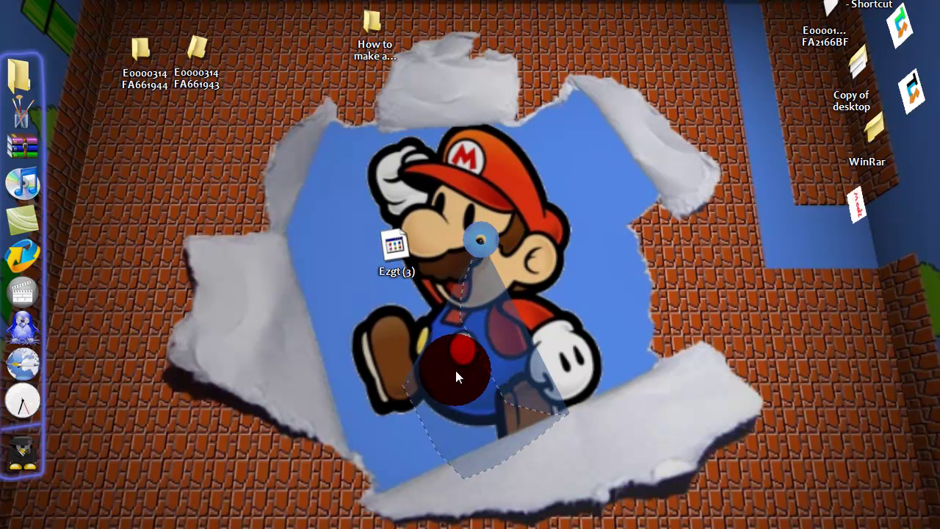
{"action": "left_click", "coordinate": [384, 241]}
{"action": "left_click_drag", "start_coordinate": [402, 226], "coordinate": [402, 228]}
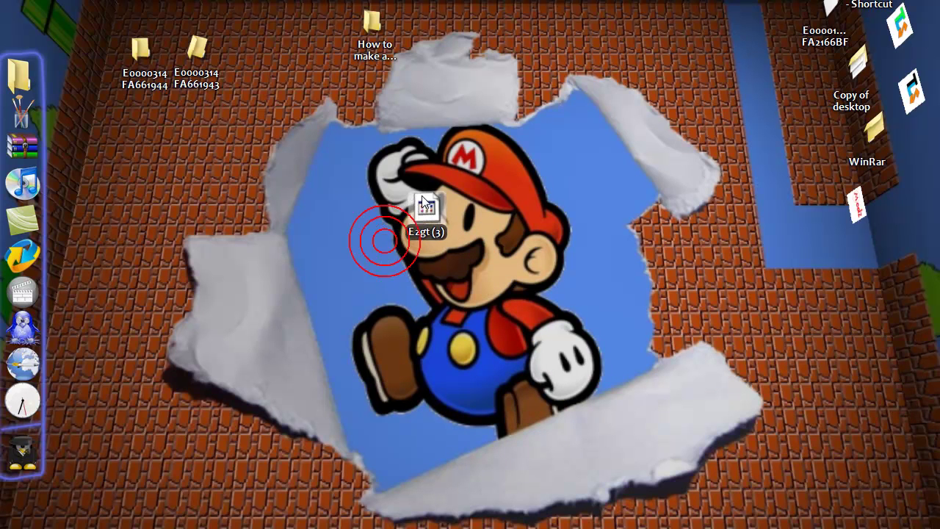
{"action": "left_click", "coordinate": [571, 241]}
Launch WinRAR and arrange its window below the Ezgt (3) file on the desktop
{"action": "left_click", "coordinate": [35, 149]}
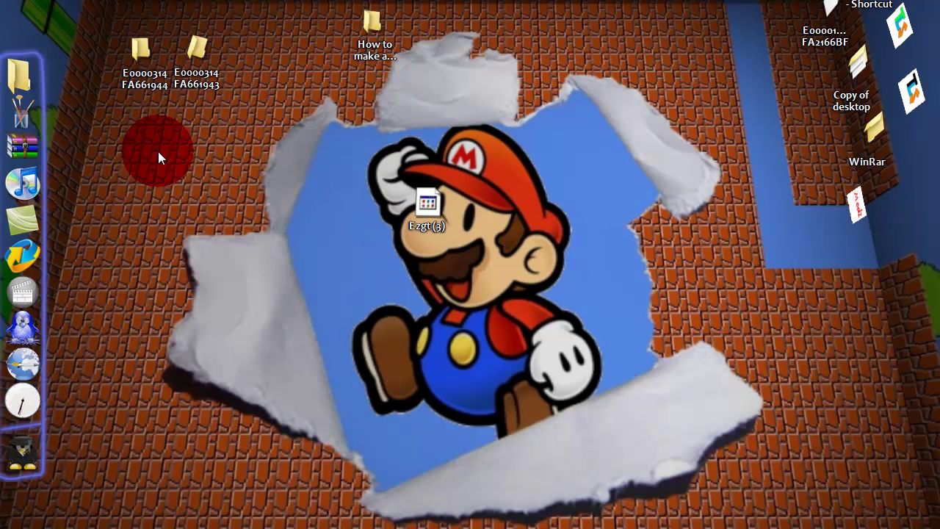
{"action": "left_click_drag", "start_coordinate": [158, 151], "coordinate": [36, 149]}
{"action": "left_click", "coordinate": [36, 148]}
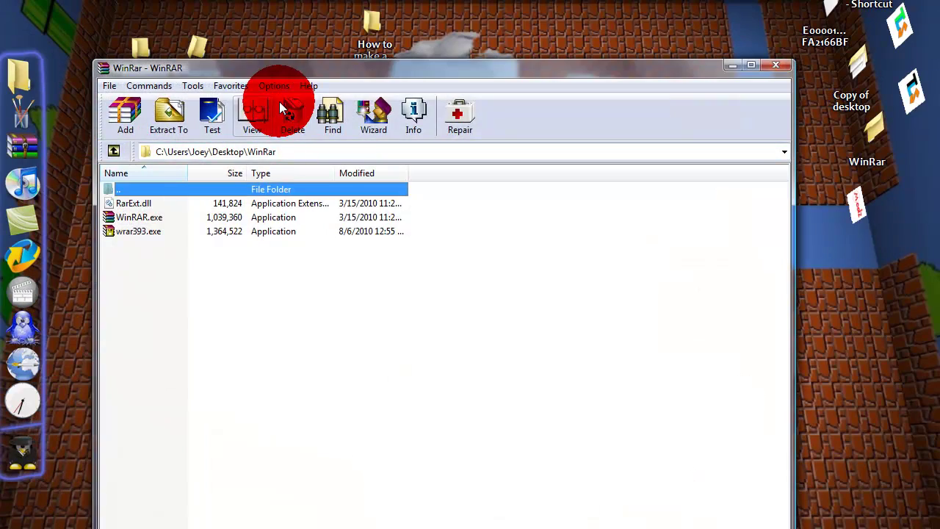
{"action": "left_click_drag", "start_coordinate": [278, 73], "coordinate": [358, 303]}
{"action": "left_click_drag", "start_coordinate": [432, 201], "coordinate": [399, 185]}
{"action": "left_click", "coordinate": [272, 270]}
{"action": "left_click", "coordinate": [193, 315]}
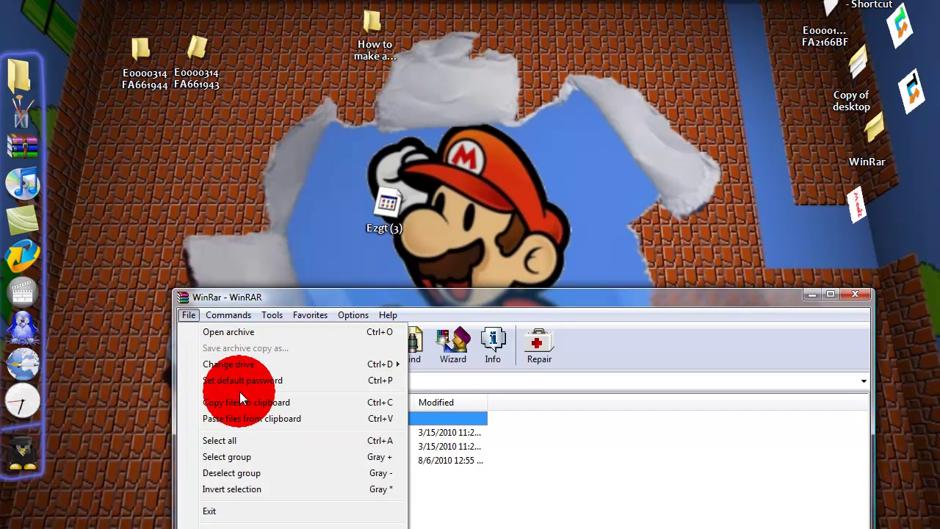
{"action": "left_click", "coordinate": [249, 234]}
Open the Ezgt (3) archive from the desktop in WinRAR, enter its ezgt folder and reposition the window to show the files
{"action": "left_click", "coordinate": [393, 209]}
{"action": "left_click_drag", "start_coordinate": [393, 210], "coordinate": [241, 499]}
{"action": "left_click", "coordinate": [226, 438]}
{"action": "left_click", "coordinate": [205, 437]}
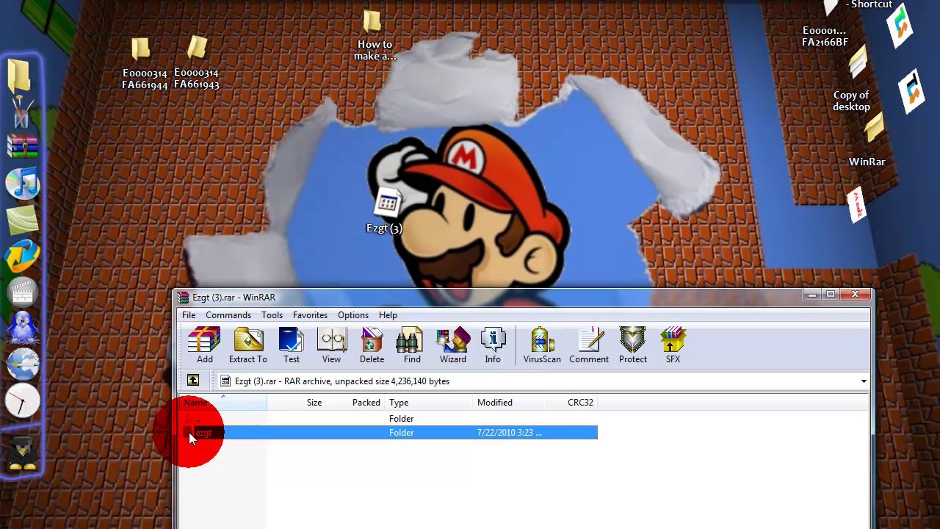
{"action": "double_click", "coordinate": [223, 436]}
{"action": "left_click_drag", "start_coordinate": [309, 302], "coordinate": [356, 169]}
{"action": "left_click_drag", "start_coordinate": [259, 465], "coordinate": [257, 300]}
{"action": "right_click", "coordinate": [259, 303]}
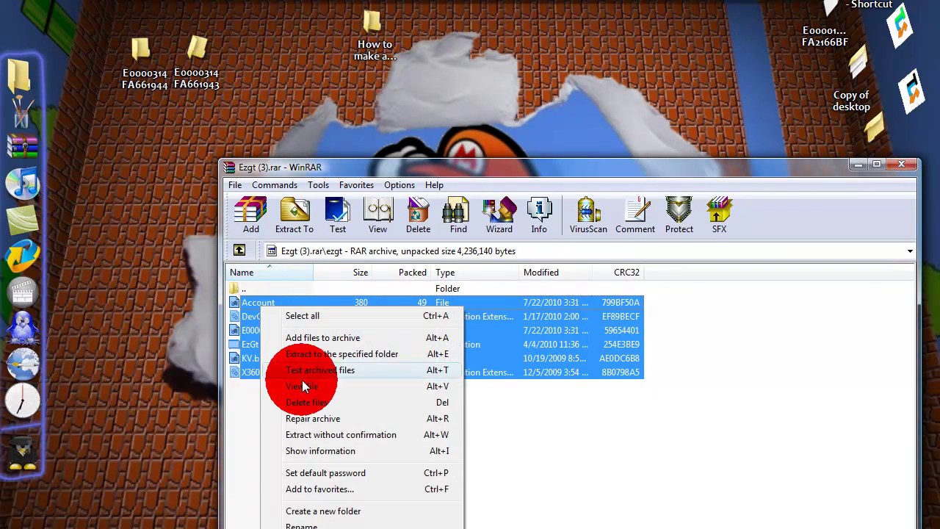
{"action": "left_click_drag", "start_coordinate": [358, 510], "coordinate": [348, 517]}
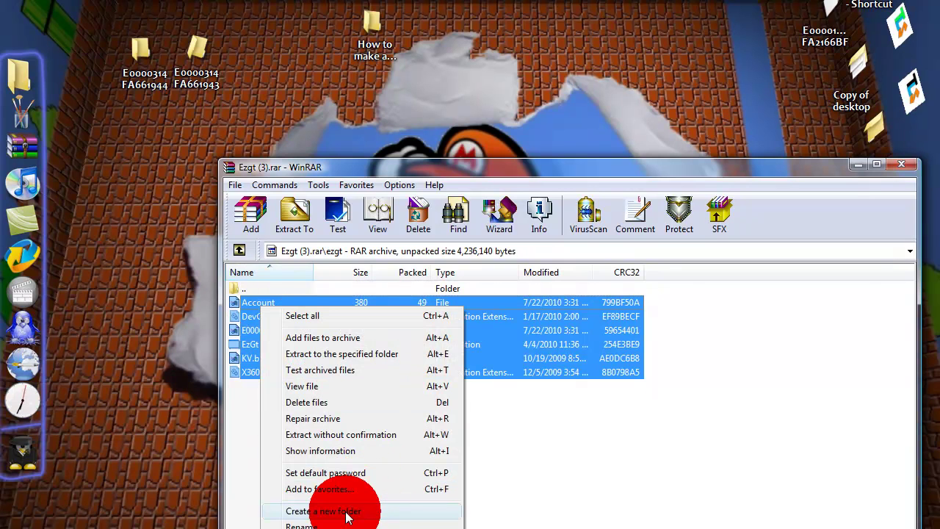
{"action": "left_click", "coordinate": [242, 437]}
{"action": "left_click", "coordinate": [245, 288]}
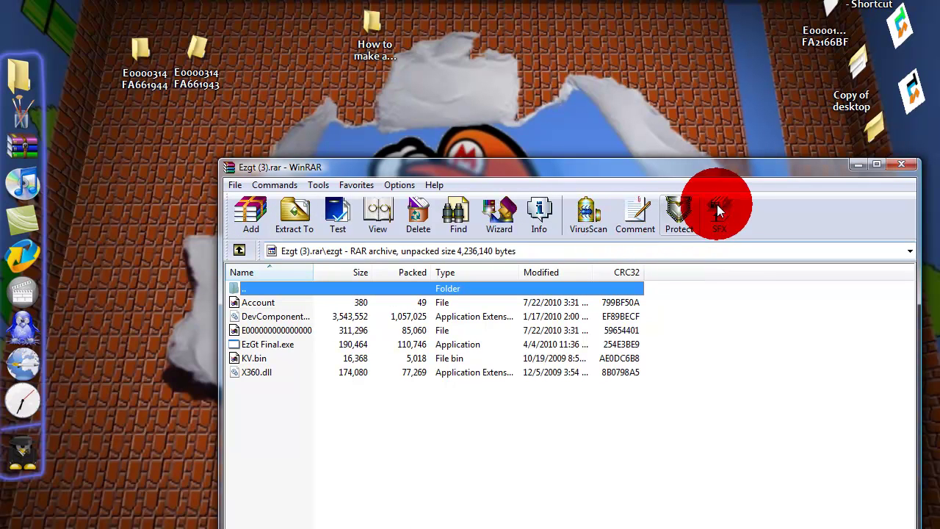
{"action": "left_click", "coordinate": [235, 185]}
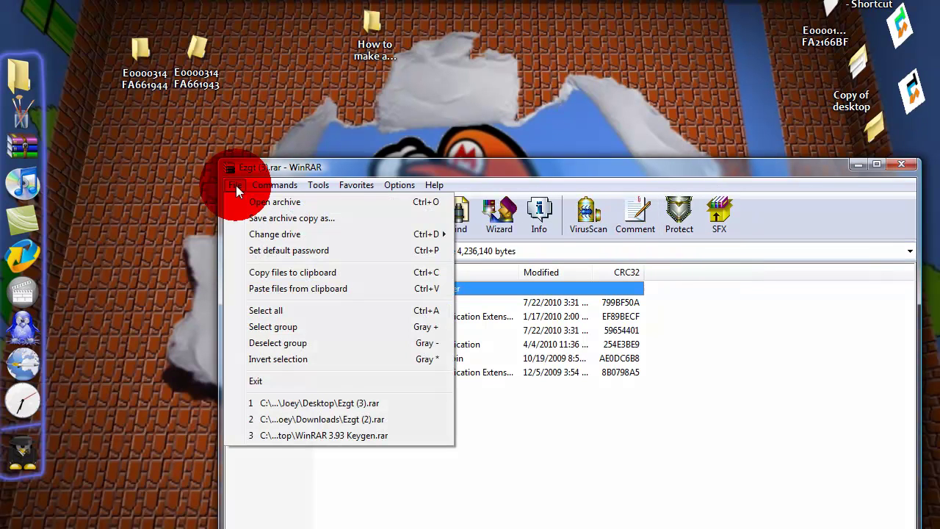
{"action": "left_click", "coordinate": [670, 524]}
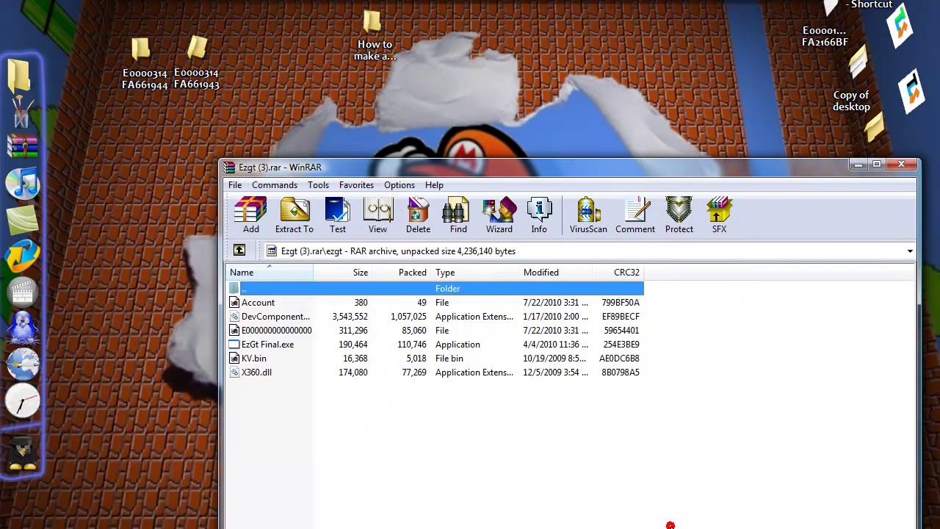
Select all six files in the ezgt folder and test the archived files for errors
{"action": "mouse_move", "coordinate": [395, 511]}
{"action": "left_mouse_down"}
{"action": "mouse_move", "coordinate": [254, 298]}
{"action": "mouse_move", "coordinate": [259, 315]}
{"action": "left_mouse_up"}
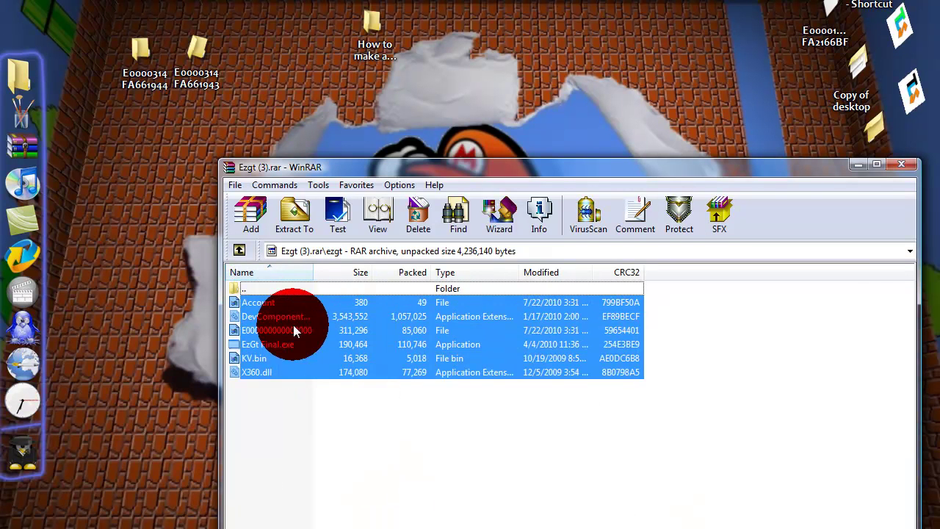
{"action": "left_click", "coordinate": [295, 213]}
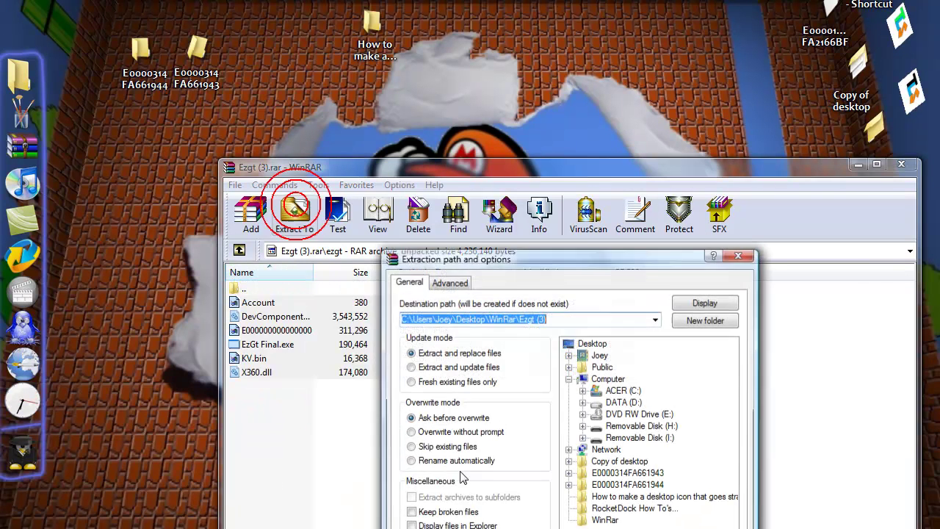
{"action": "left_click", "coordinate": [737, 257]}
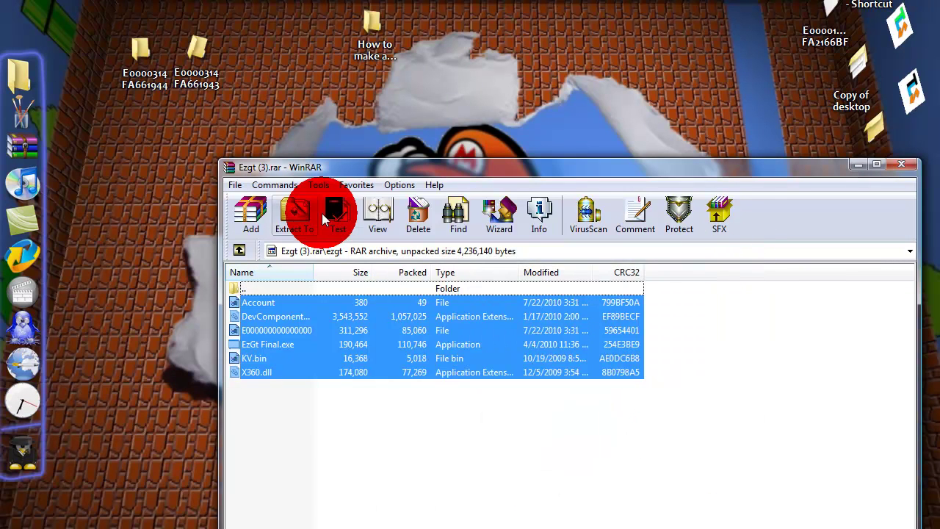
{"action": "left_click", "coordinate": [342, 225]}
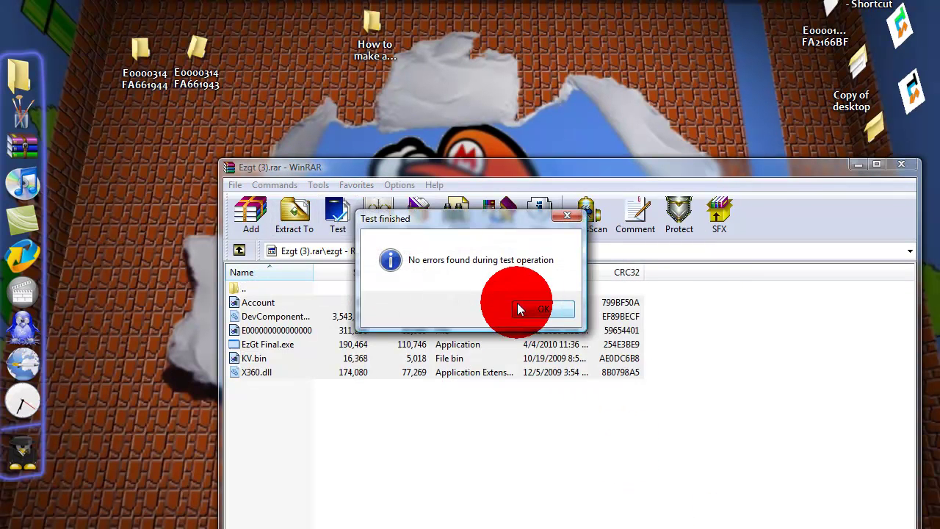
{"action": "left_click", "coordinate": [541, 309]}
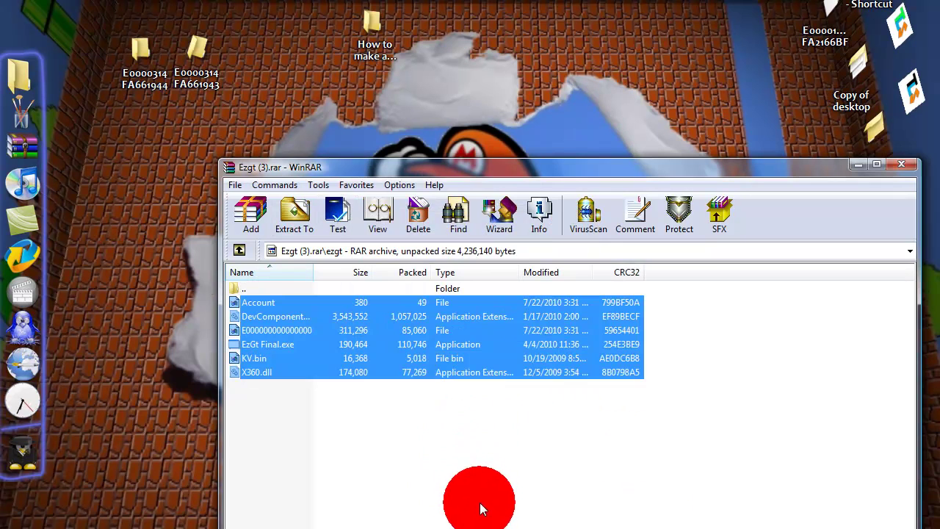
Run a virus scan of the archive with Norton AntiVirus and close the scan window
{"action": "left_click", "coordinate": [588, 213]}
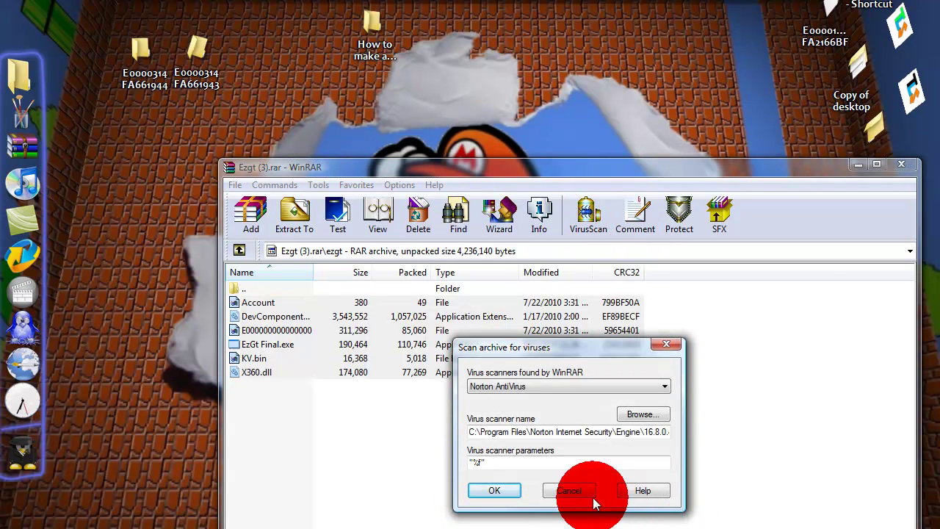
{"action": "left_click", "coordinate": [511, 497]}
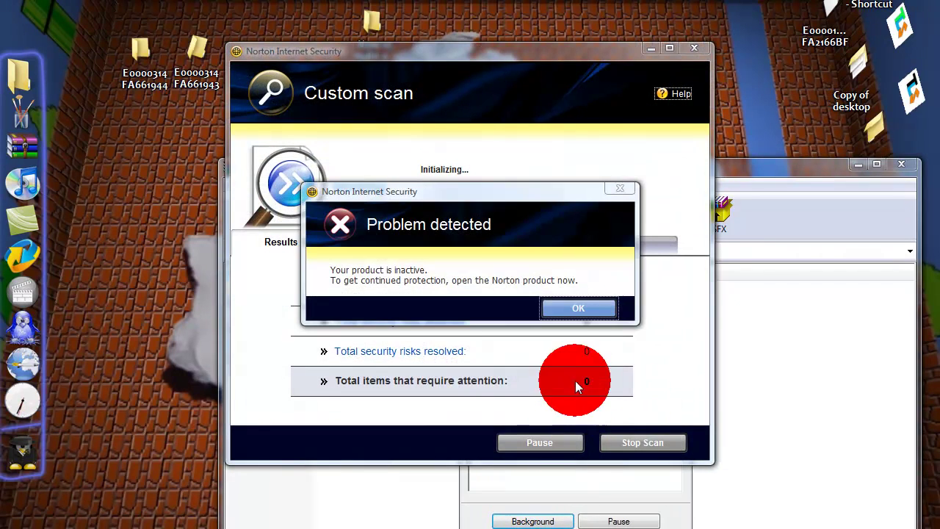
{"action": "left_click", "coordinate": [577, 310]}
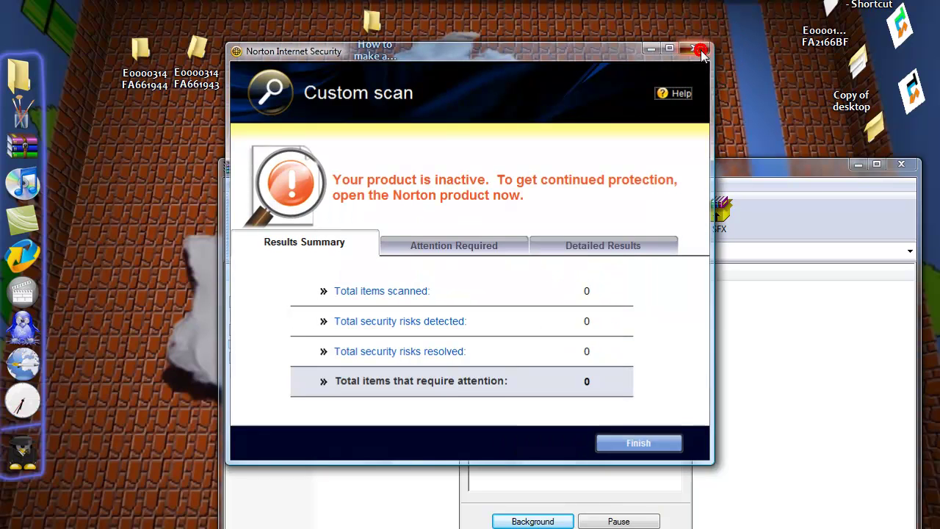
{"action": "left_click", "coordinate": [697, 50]}
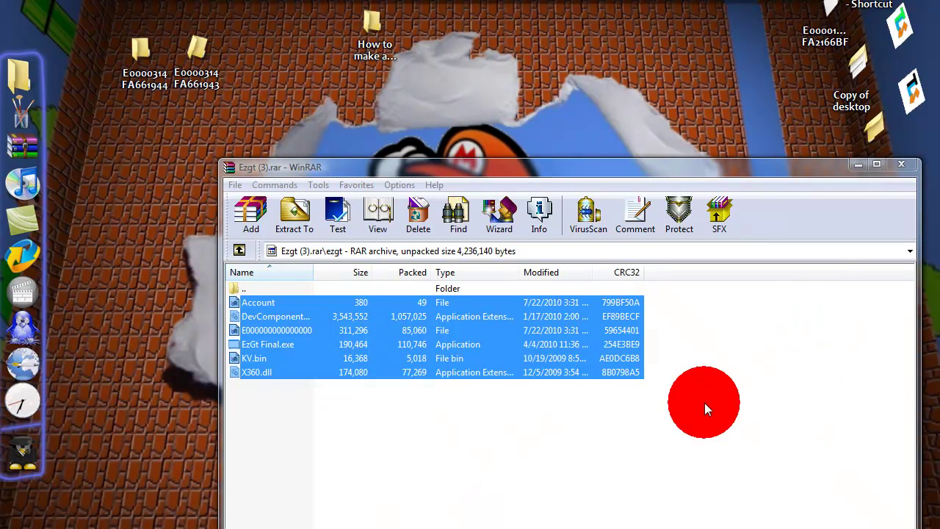
Set the extraction destination for the selected ezgt files to a newly created folder named New Folder on the desktop
{"action": "left_click", "coordinate": [292, 213]}
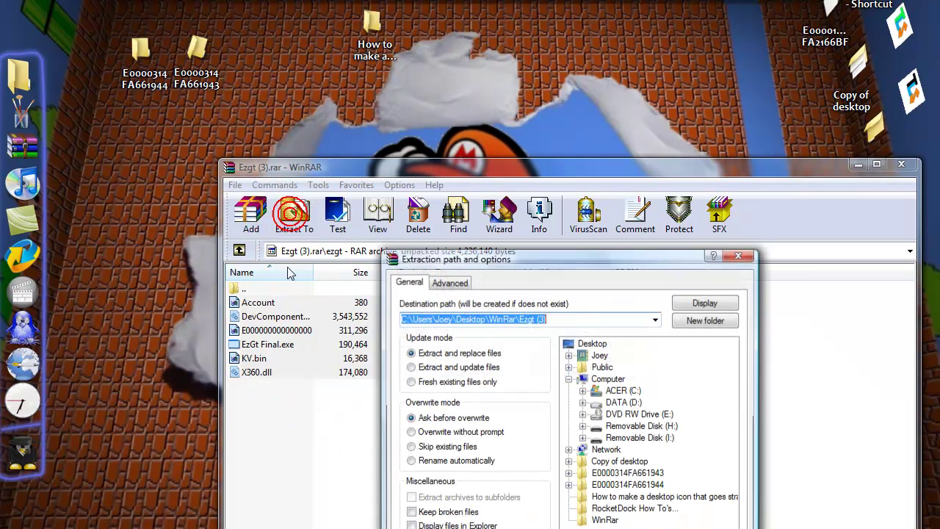
{"action": "left_click_drag", "start_coordinate": [597, 259], "coordinate": [527, 189]}
{"action": "left_click", "coordinate": [587, 249]}
{"action": "left_click", "coordinate": [589, 250]}
{"action": "left_click", "coordinate": [523, 273]}
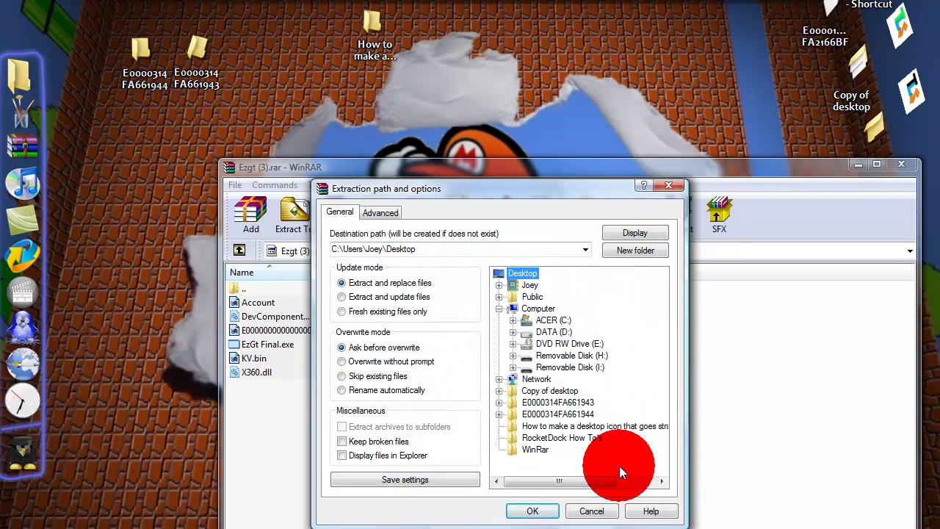
{"action": "left_click", "coordinate": [618, 250]}
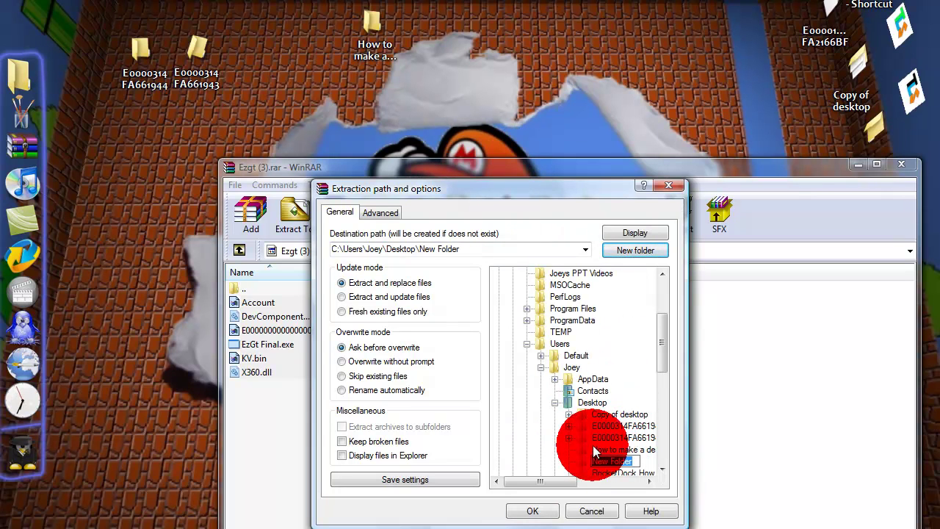
{"action": "left_click", "coordinate": [580, 460]}
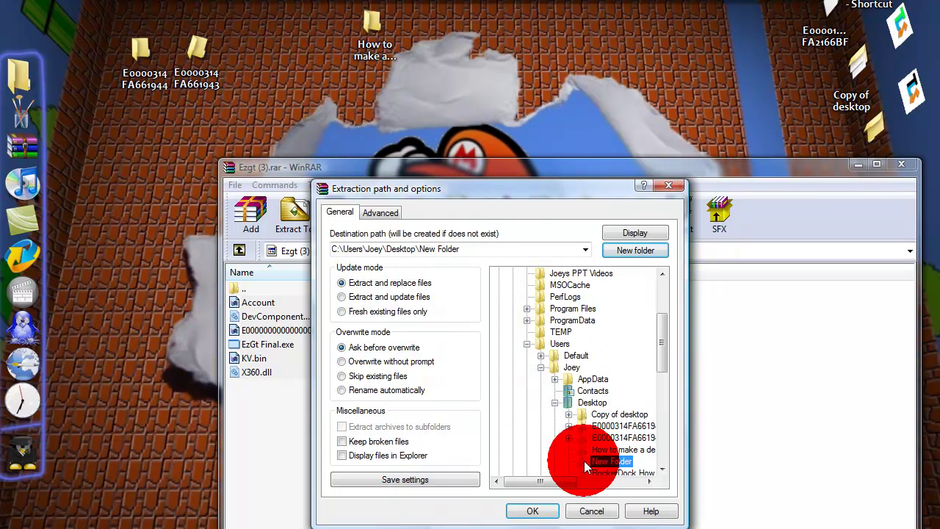
Extract the files into New Folder and minimize the WinRAR window to reveal the desktop
{"action": "left_click", "coordinate": [545, 513]}
{"action": "left_click_drag", "start_coordinate": [565, 176], "coordinate": [634, 128]}
{"action": "left_click", "coordinate": [660, 126]}
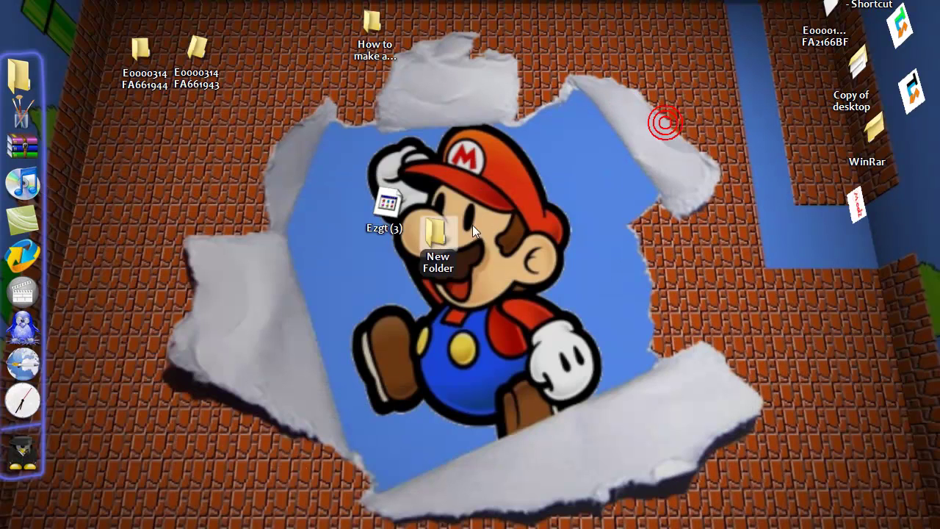
Open the extracted ezgt folder inside New Folder on the desktop and run EzGt Final from it
{"action": "left_click", "coordinate": [434, 202]}
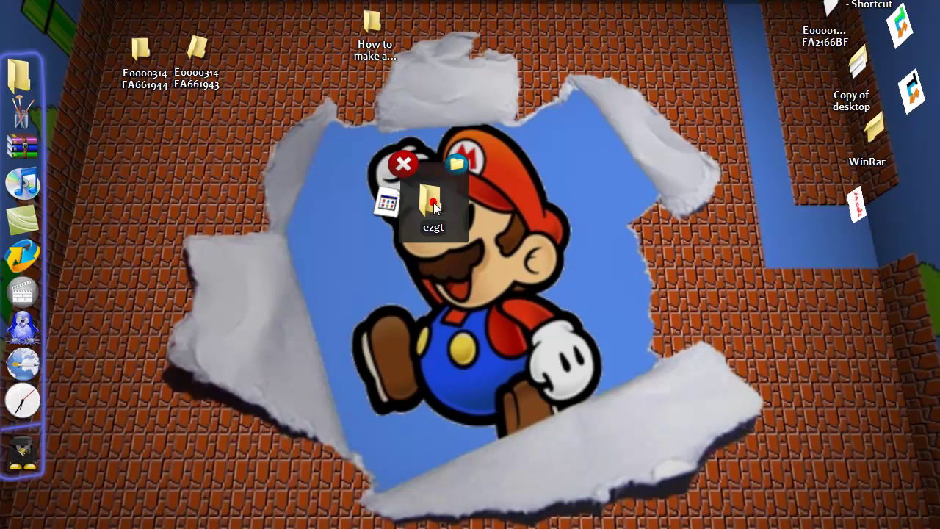
{"action": "double_click", "coordinate": [434, 204]}
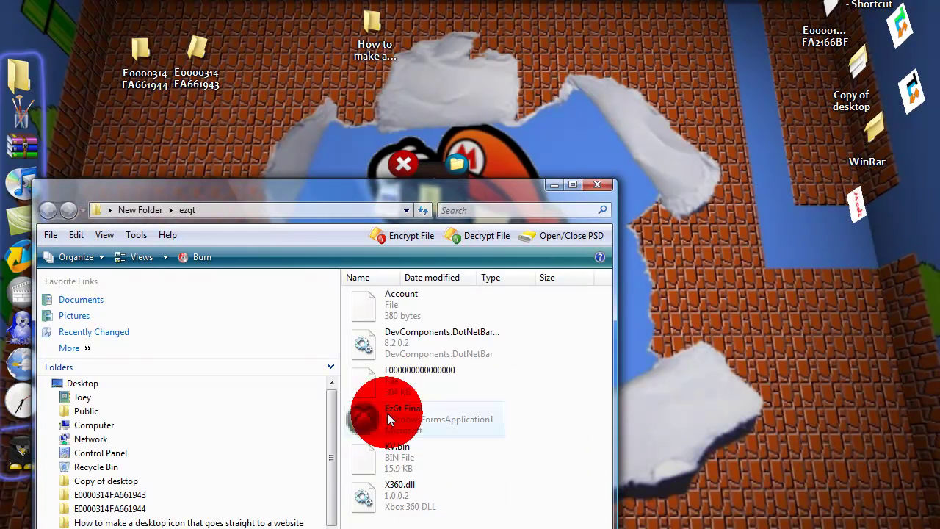
{"action": "left_click", "coordinate": [414, 417]}
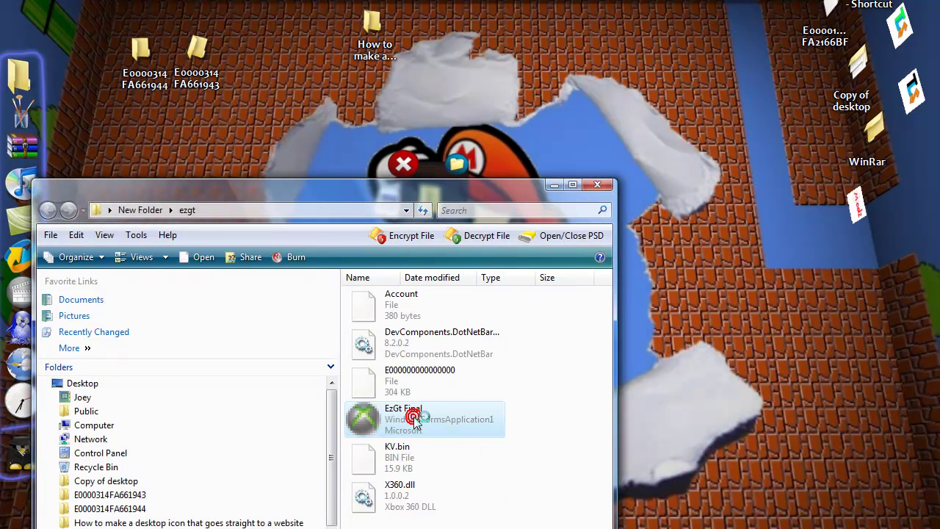
{"action": "double_click", "coordinate": [414, 416]}
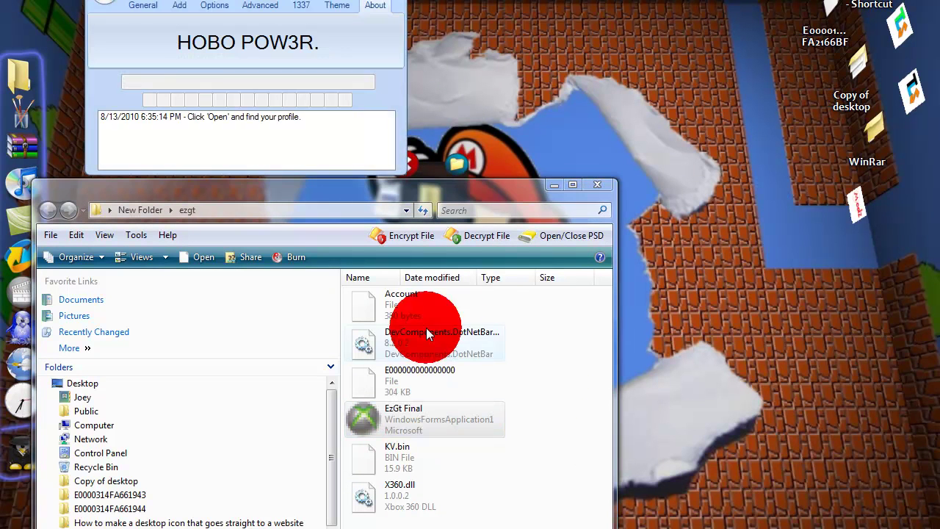
Close the ezgt folder window, the EzGt program and the expanded New Folder view on the desktop
{"action": "left_click", "coordinate": [599, 184]}
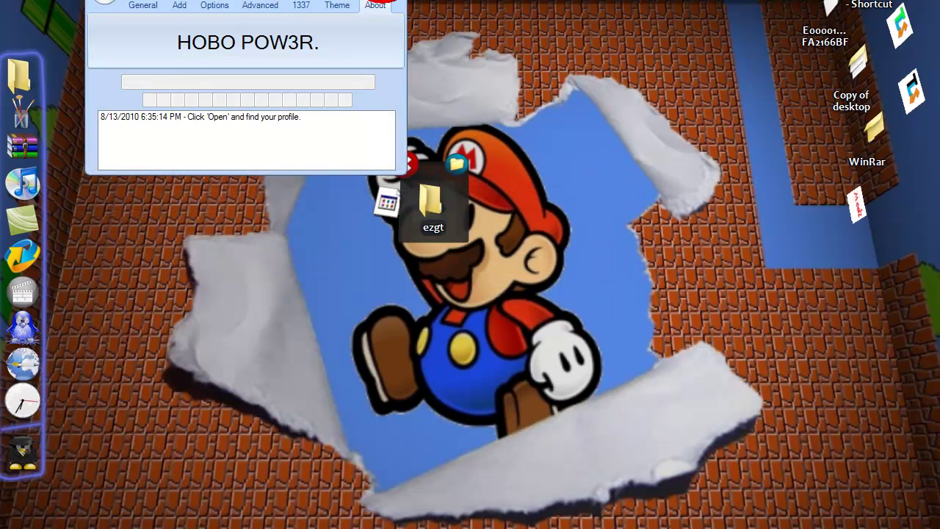
{"action": "left_click", "coordinate": [399, 1]}
{"action": "left_click", "coordinate": [411, 164]}
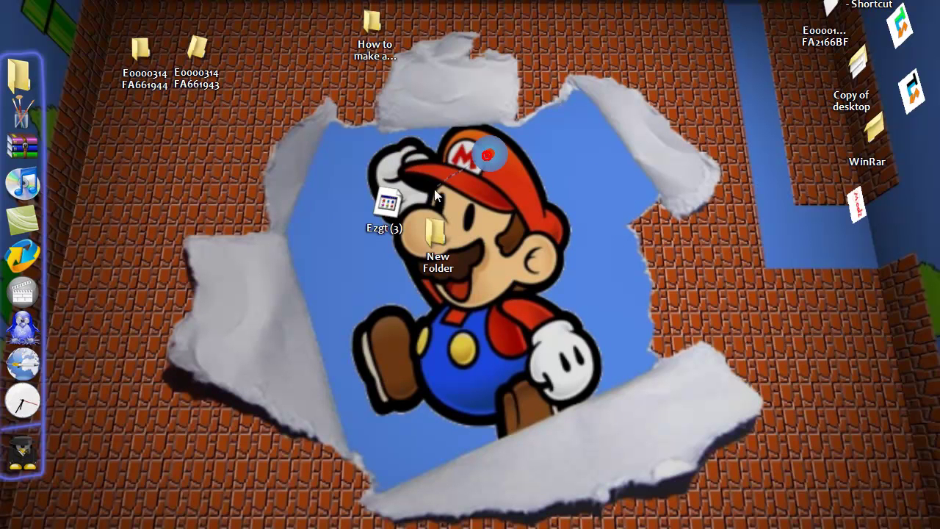
Delete the Ezgt (3) archive and New Folder together from the desktop
{"action": "left_click", "coordinate": [518, 353]}
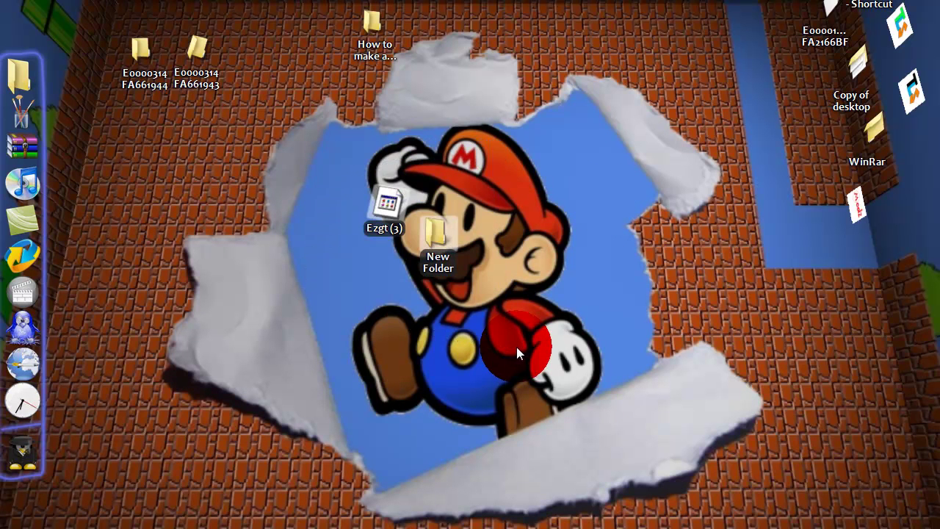
{"action": "key", "text": "Delete"}
{"action": "left_click", "coordinate": [526, 264]}
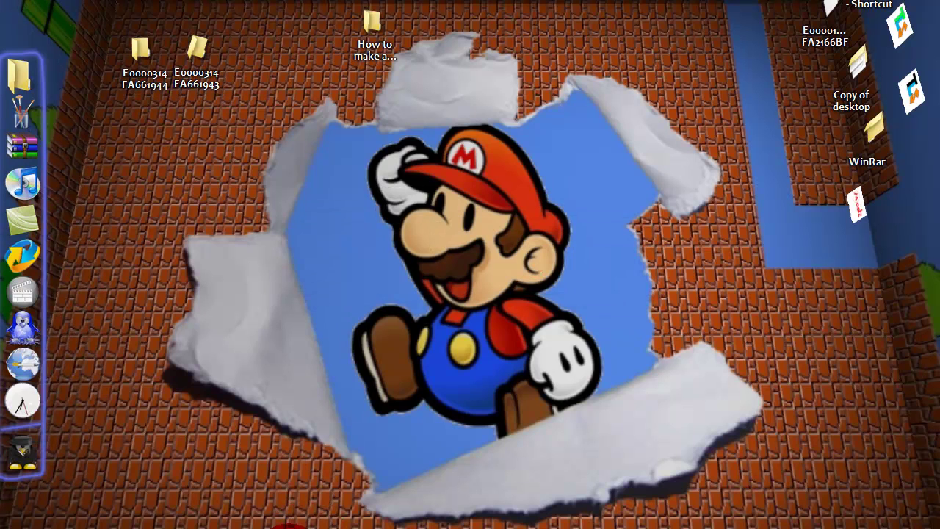
Bring the WinRAR window back and go up from the ezgt folder to the top level of the archive
{"action": "left_click", "coordinate": [325, 515]}
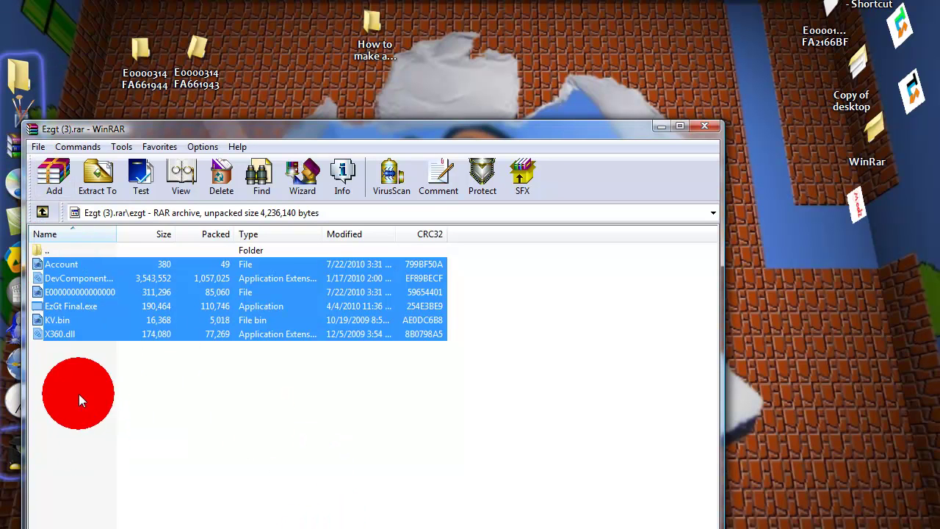
{"action": "left_click", "coordinate": [42, 212]}
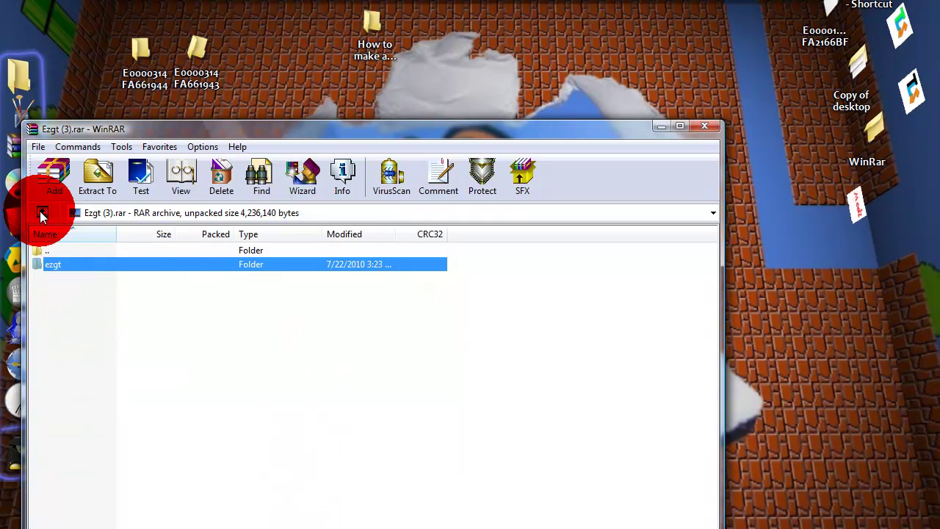